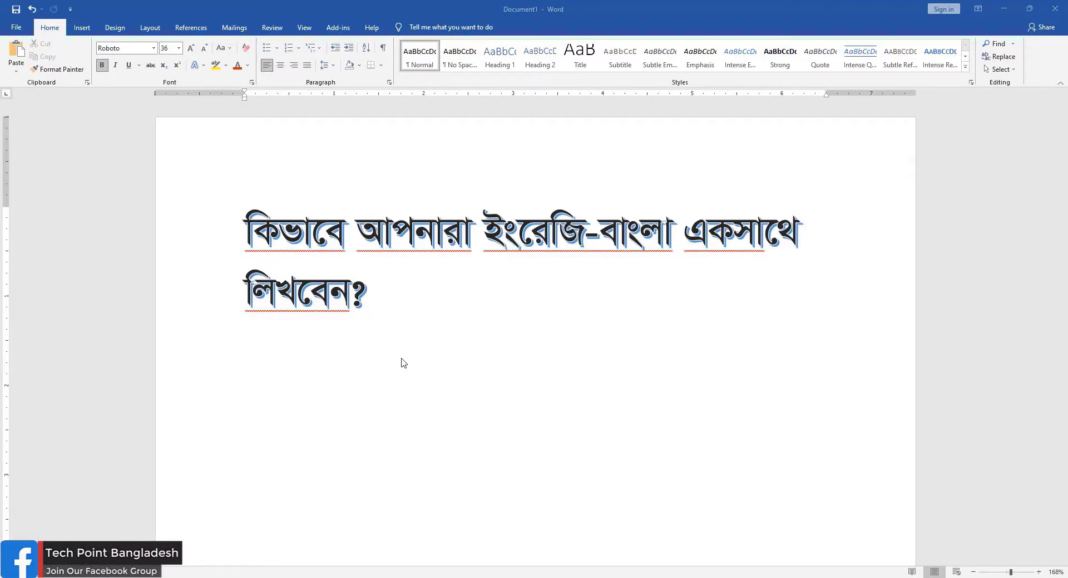
Step: Add the line "Tech Point Bangladesh" in the Roboto font below the Bangla heading
scroll(297, 392, "down", 1)
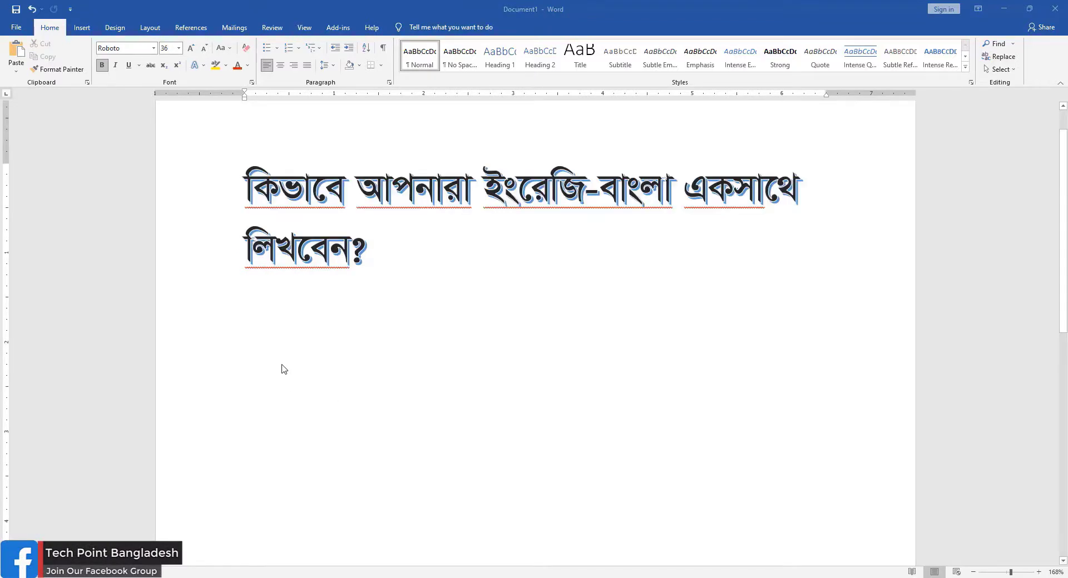
left_click(284, 369)
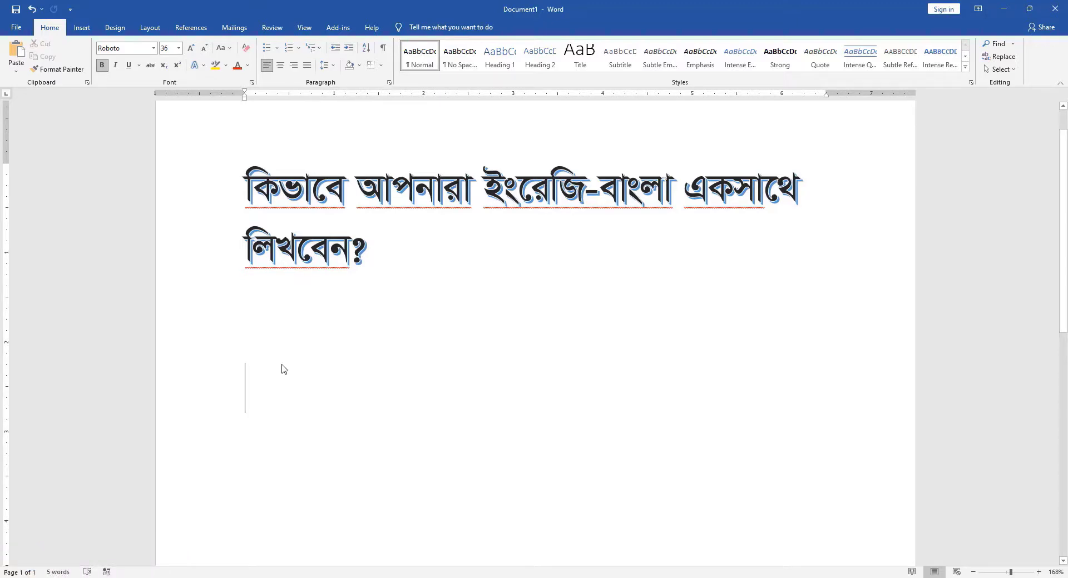
type("Tech Point Bangladesh")
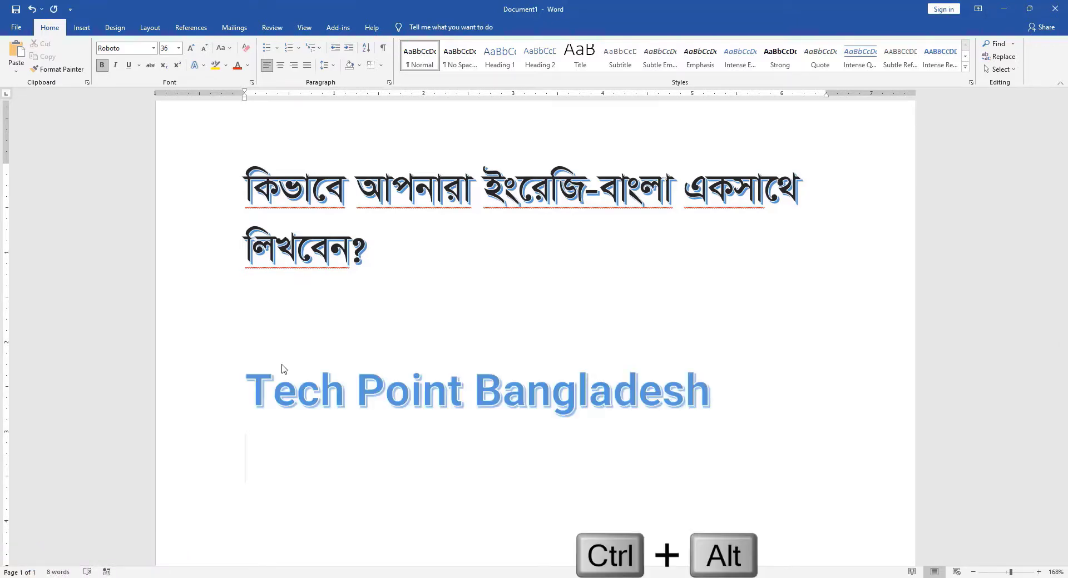
Step: Switch to Bangla input with the SutonnyMJ font and write "টেক পয়েন্ট বাংলাদেশ" on the line below
key("ctrl+alt+b")
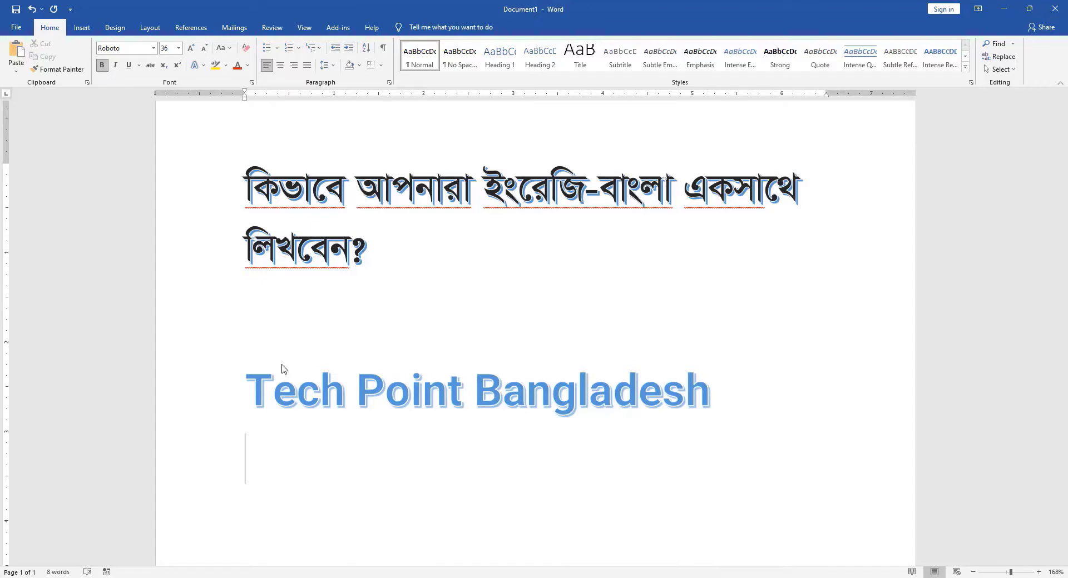
key("ctrl+2")
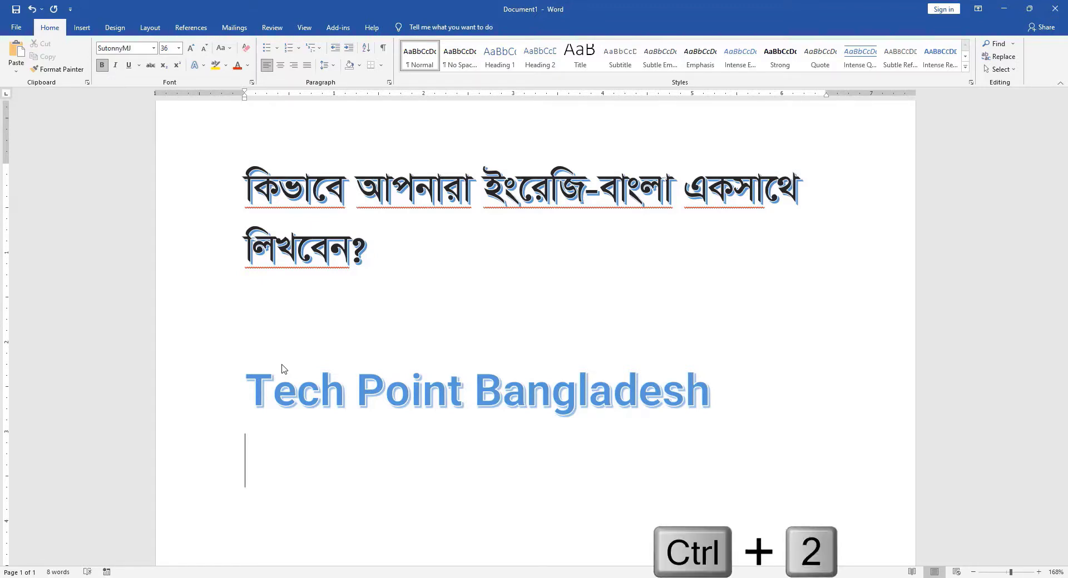
type("টেক ")
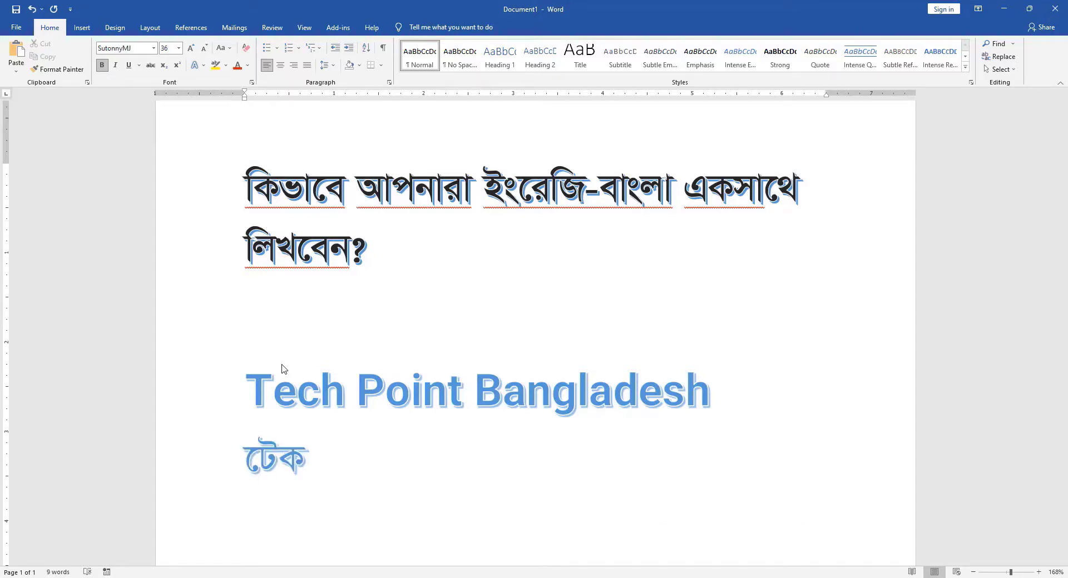
type("পয়েন্ট বাংলাদেশ")
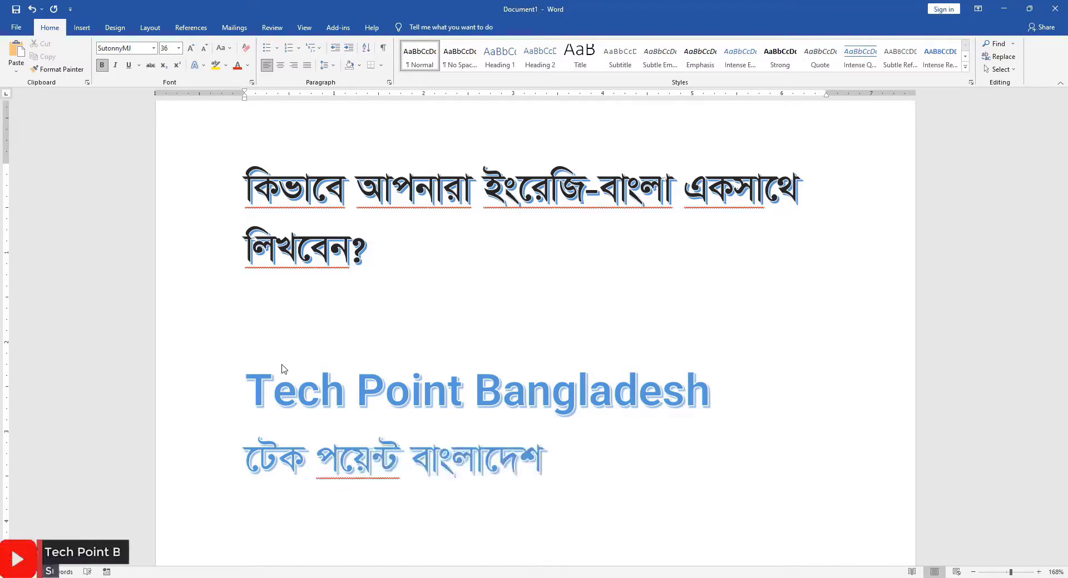
Step: Start a new line, switch back to English input, and write "Tech Point Bangladesh" in Tahoma
key("Return")
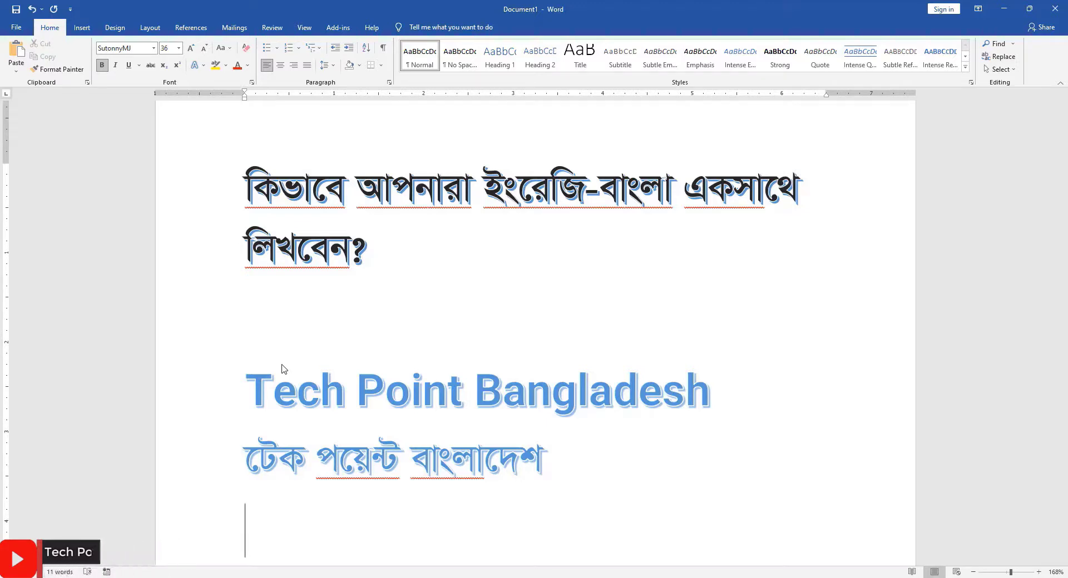
key("alt+shift")
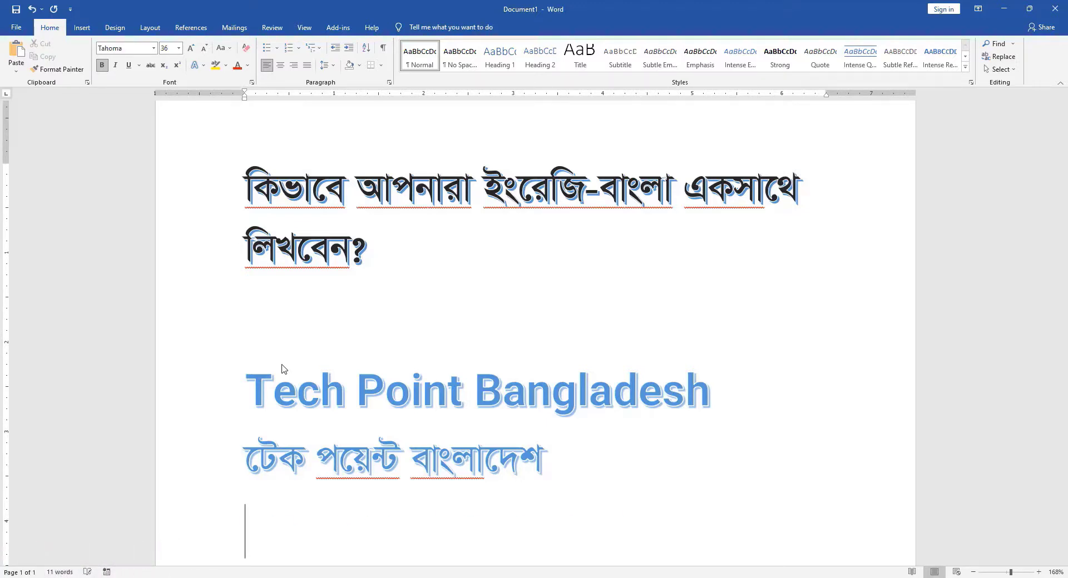
type("Tech Point Bangladesh")
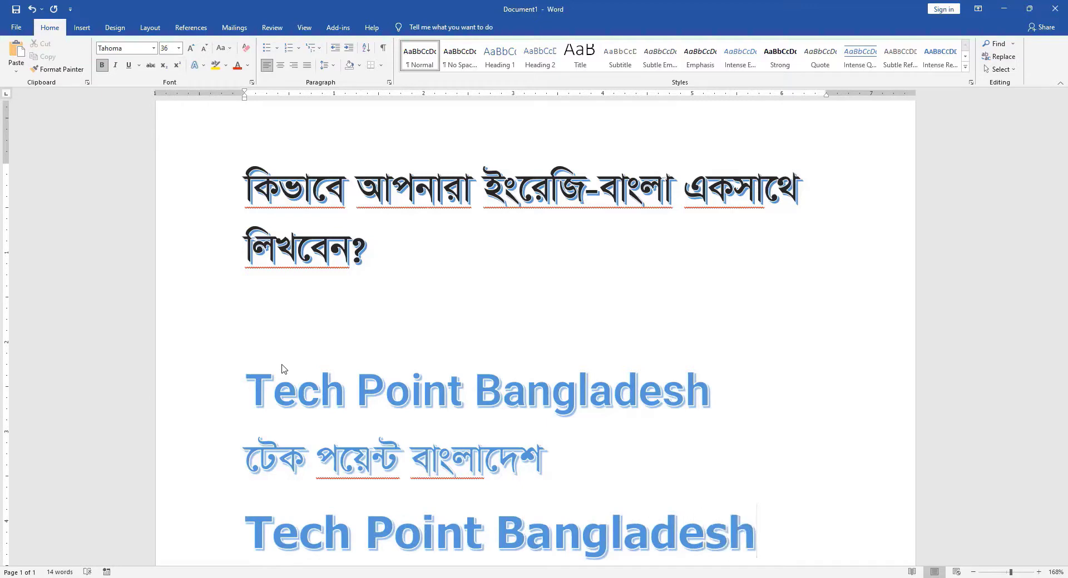
Step: View the ribbon and keyboard shortcut customization options, and close them without making changes
scroll(289, 356, "down", 2)
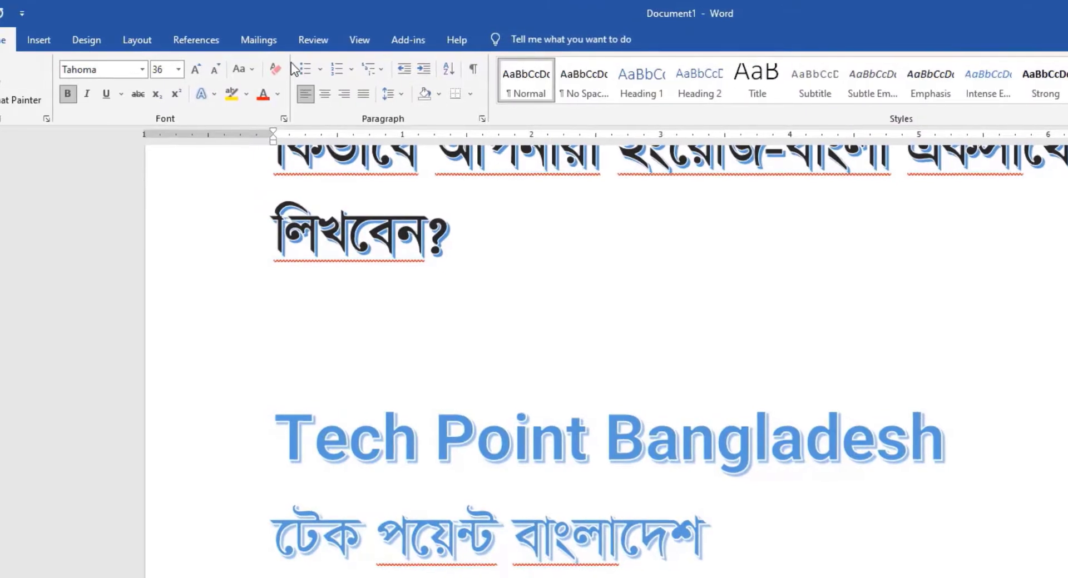
right_click(291, 69)
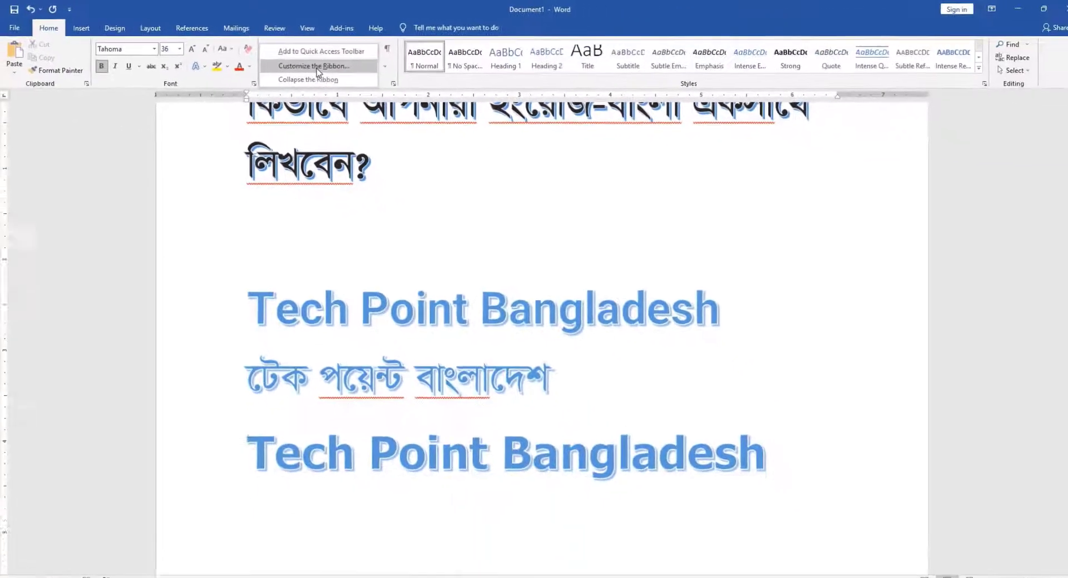
left_click(315, 65)
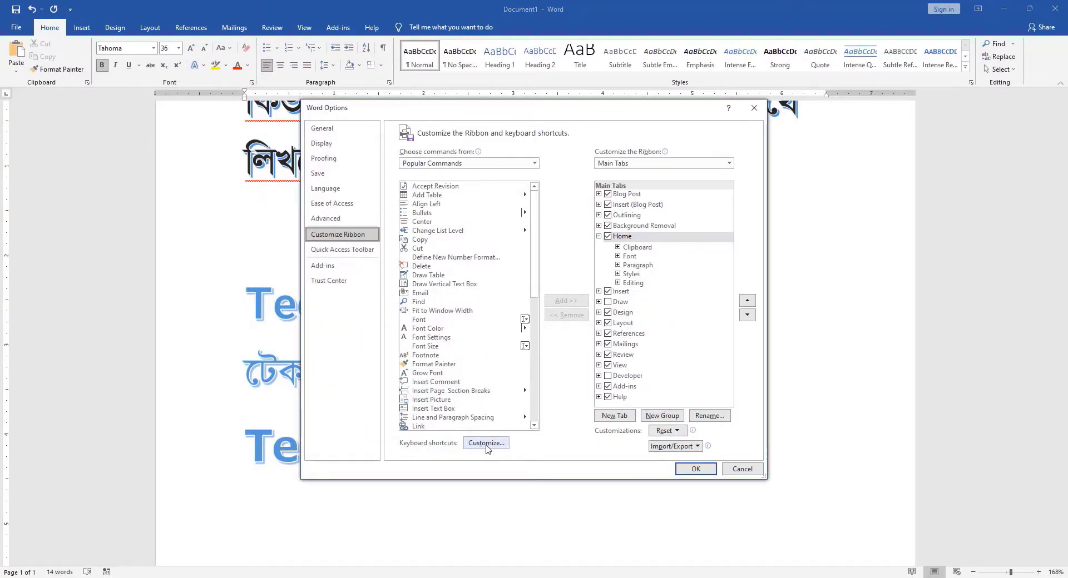
left_click(696, 470)
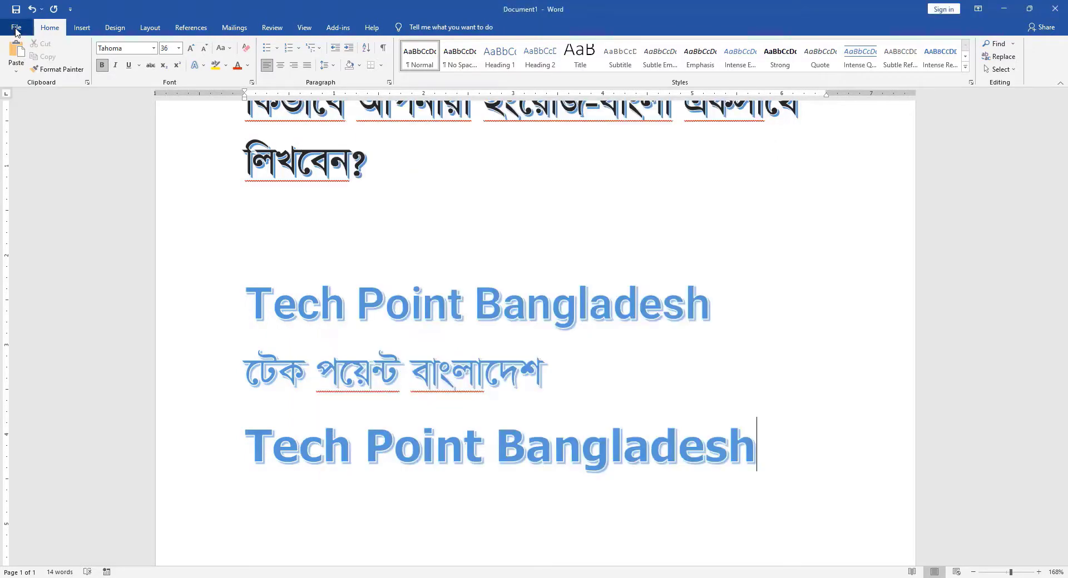
Step: Open the keyboard shortcut customization from the Customize Ribbon page of Word Options
left_click(15, 26)
left_click(18, 39)
left_click(22, 35)
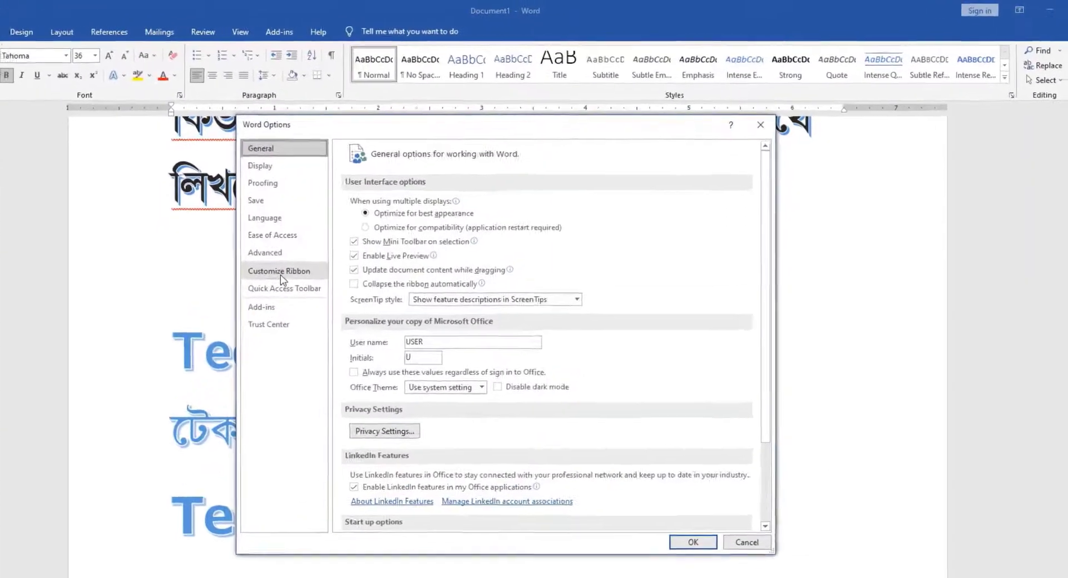
left_click(272, 277)
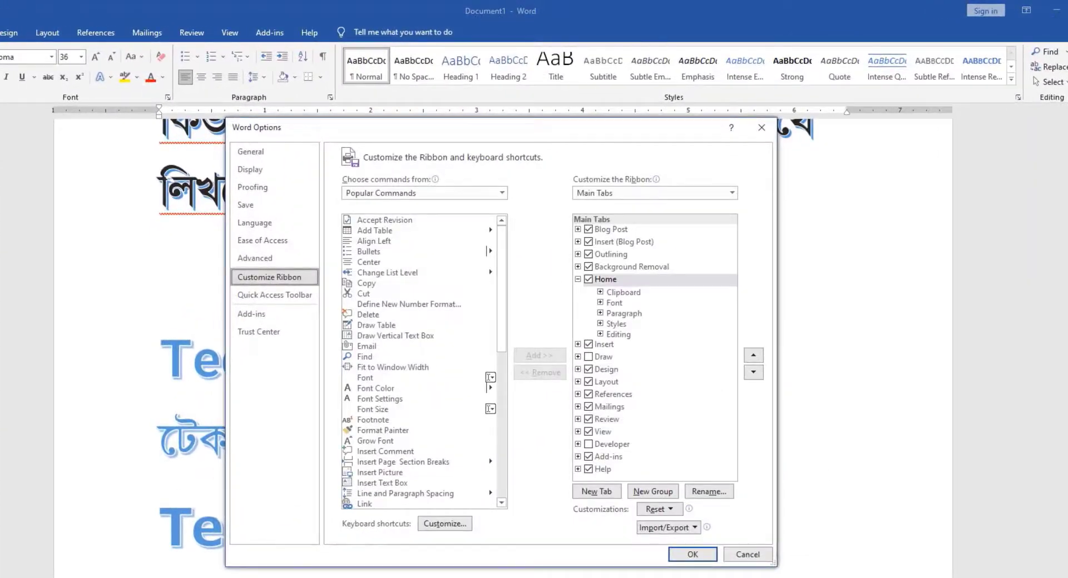
left_click(445, 523)
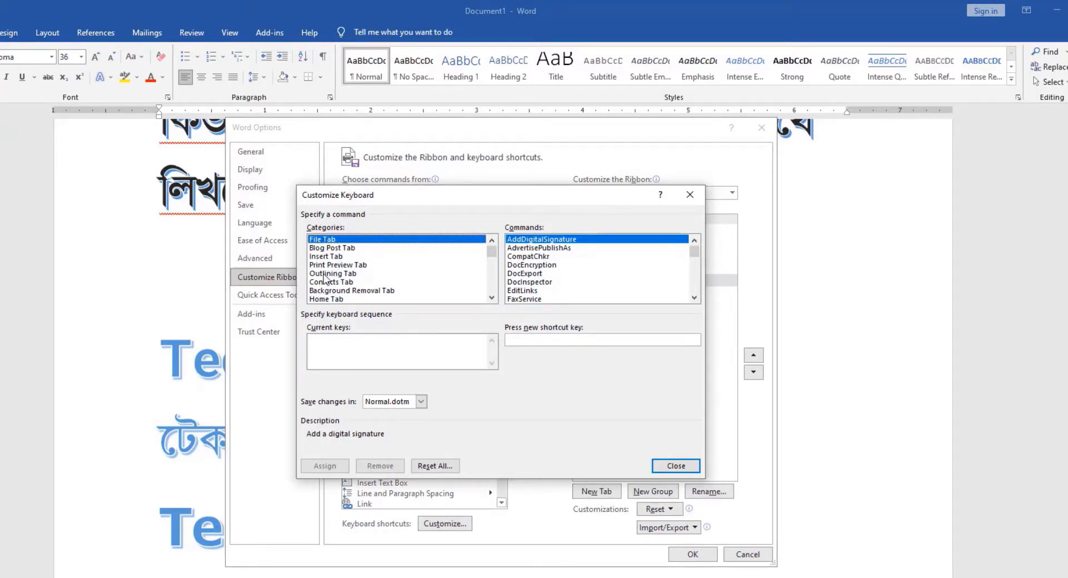
Step: Select Roboto from the Fonts category as the font that gets a shortcut
key("f")
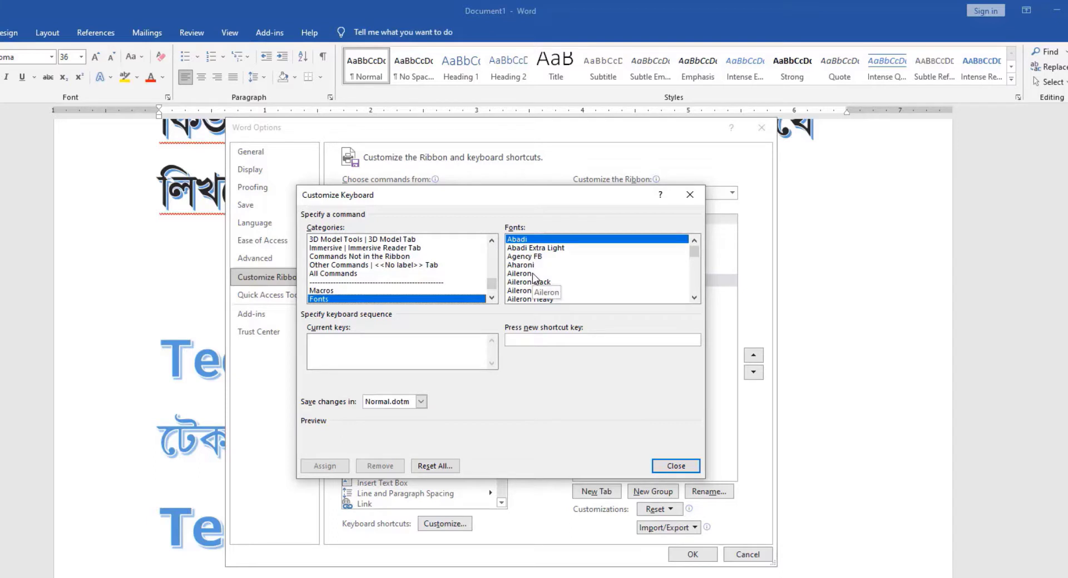
key("r")
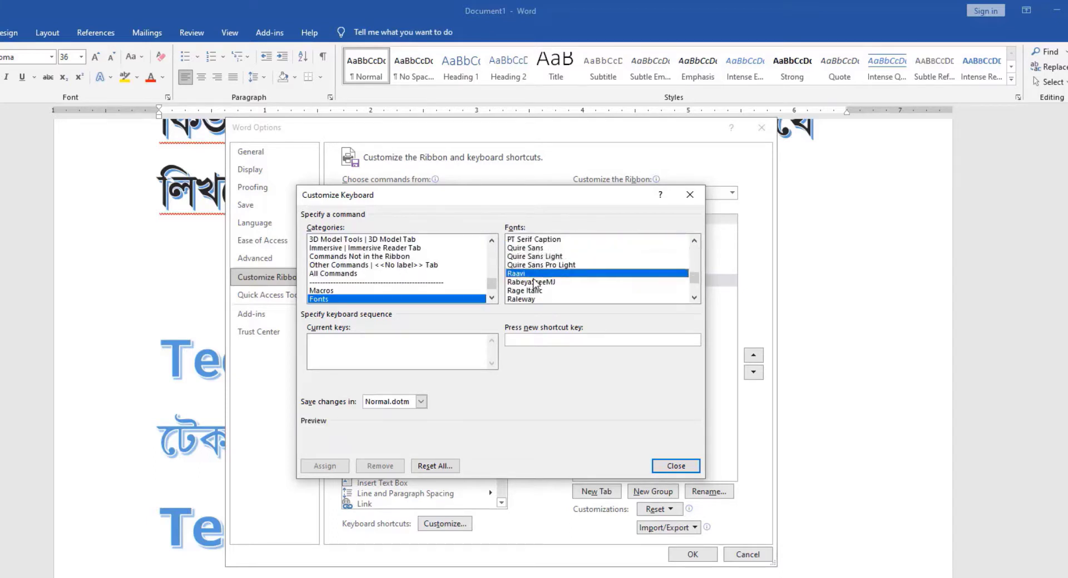
scroll(535, 284, "down", 1)
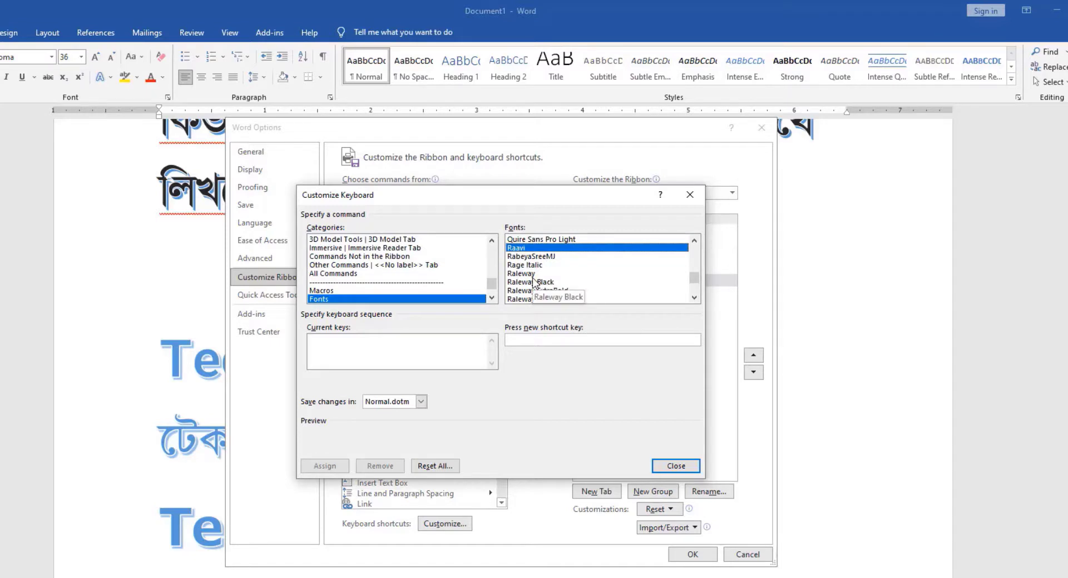
scroll(535, 284, "down", 1)
scroll(535, 285, "up", 1)
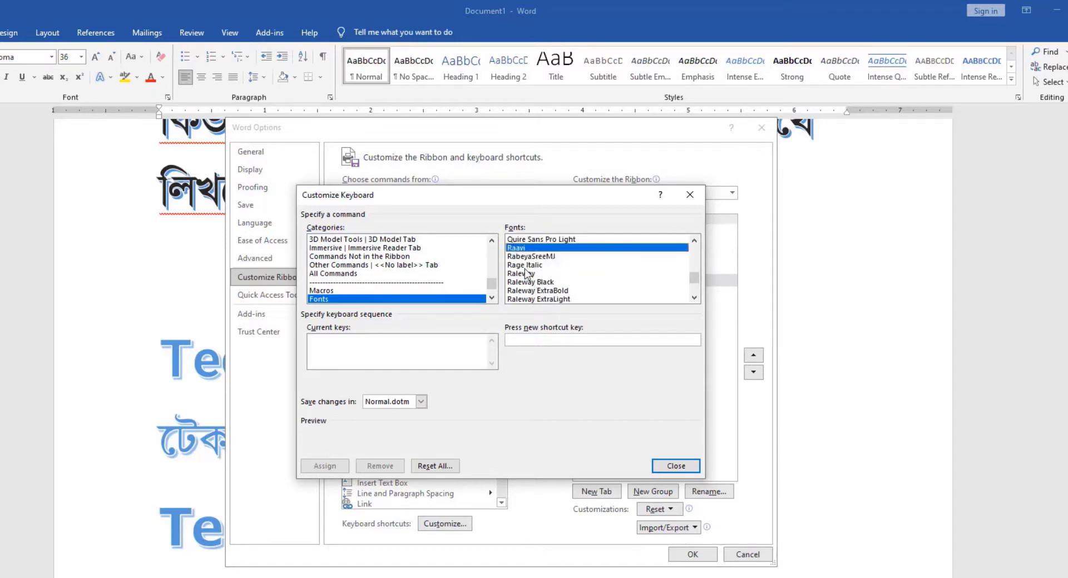
scroll(525, 286, "down", 4)
left_click(522, 291)
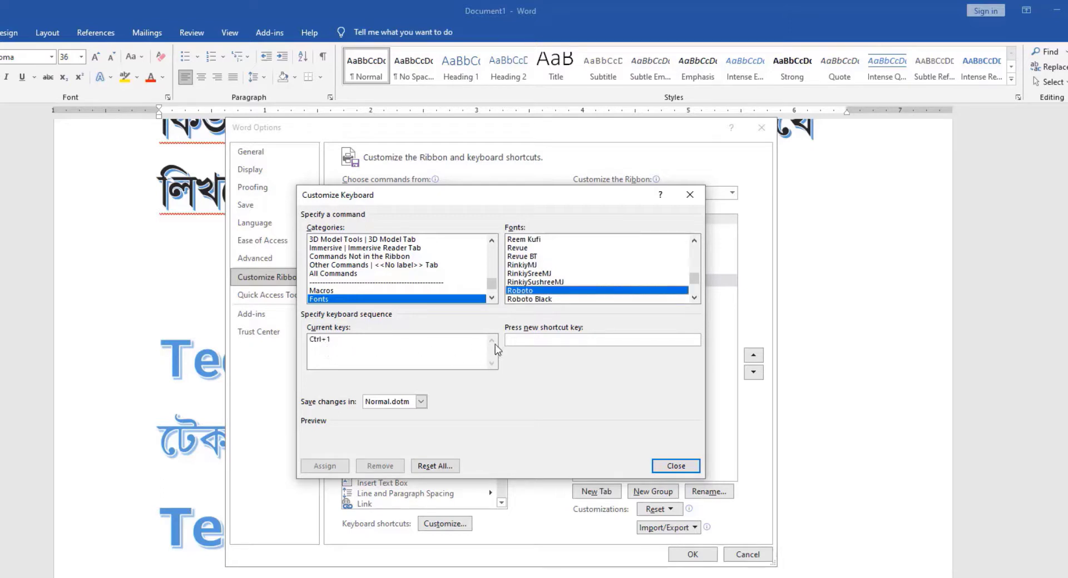
Step: Assign Ctrl+1 as the shortcut for the Roboto font and confirm the options
left_click(522, 340)
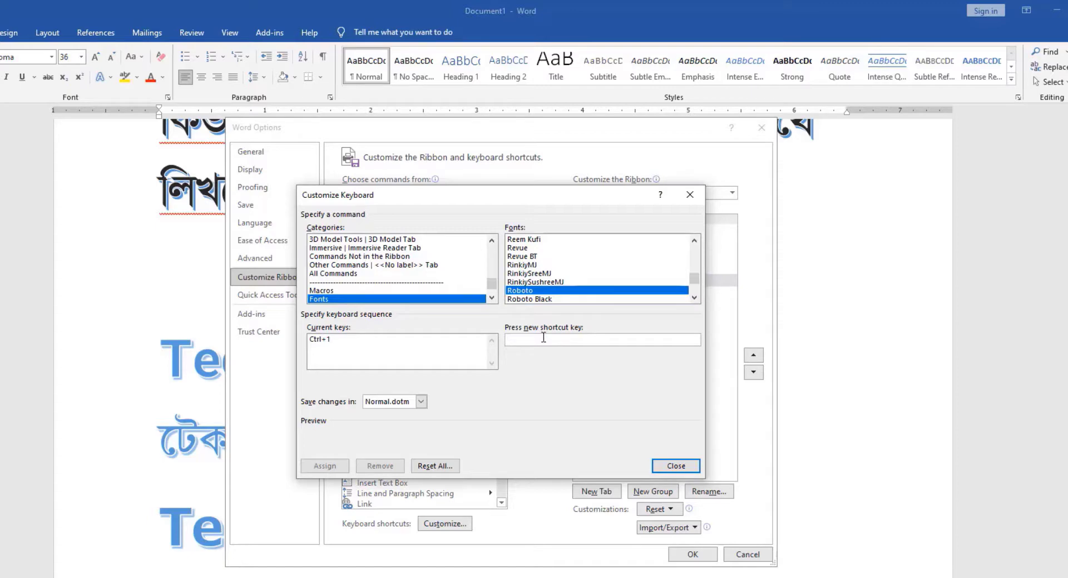
key("ctrl+1")
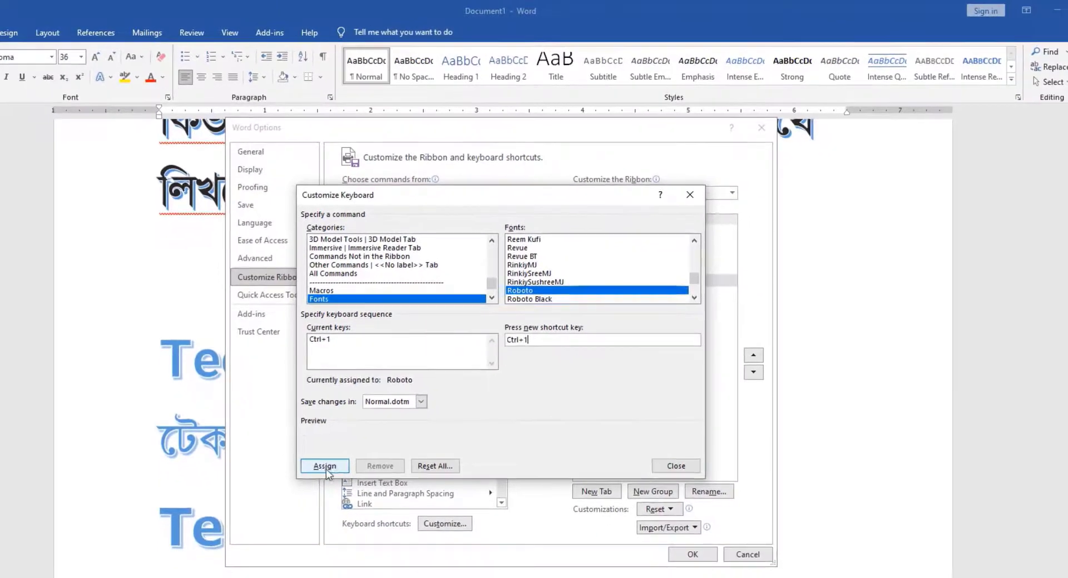
left_click(344, 493)
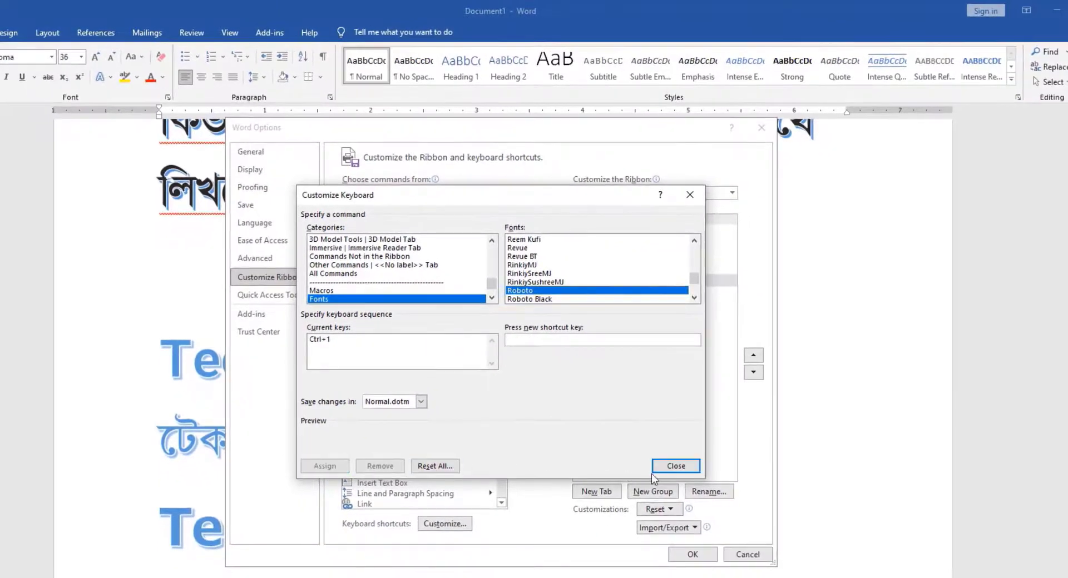
left_click(717, 494)
left_click(694, 556)
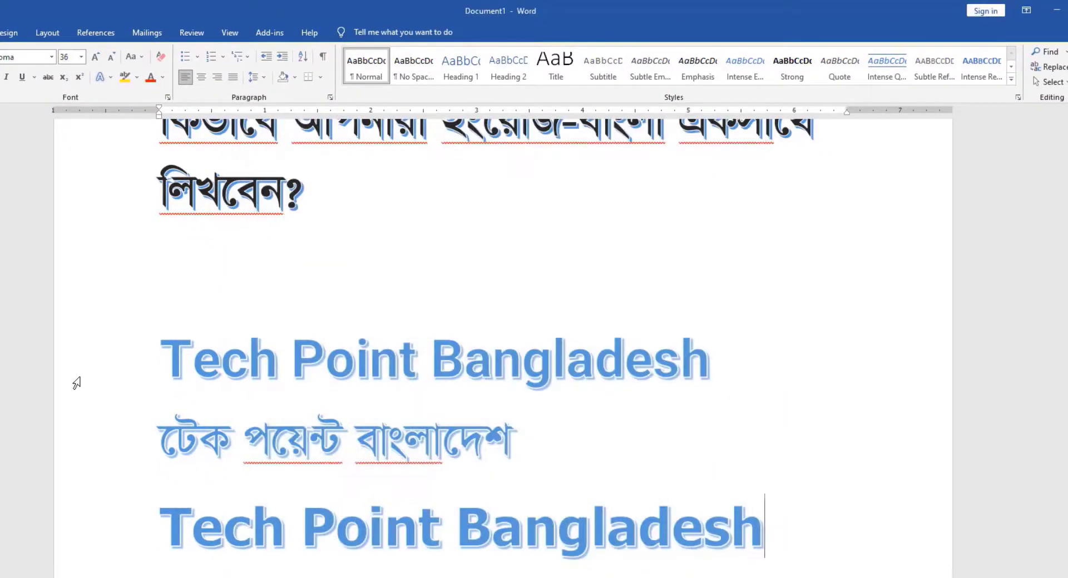
Step: Reopen the keyboard shortcut customization in Word Options and choose the Fonts category
scroll(72, 380, "down", 2)
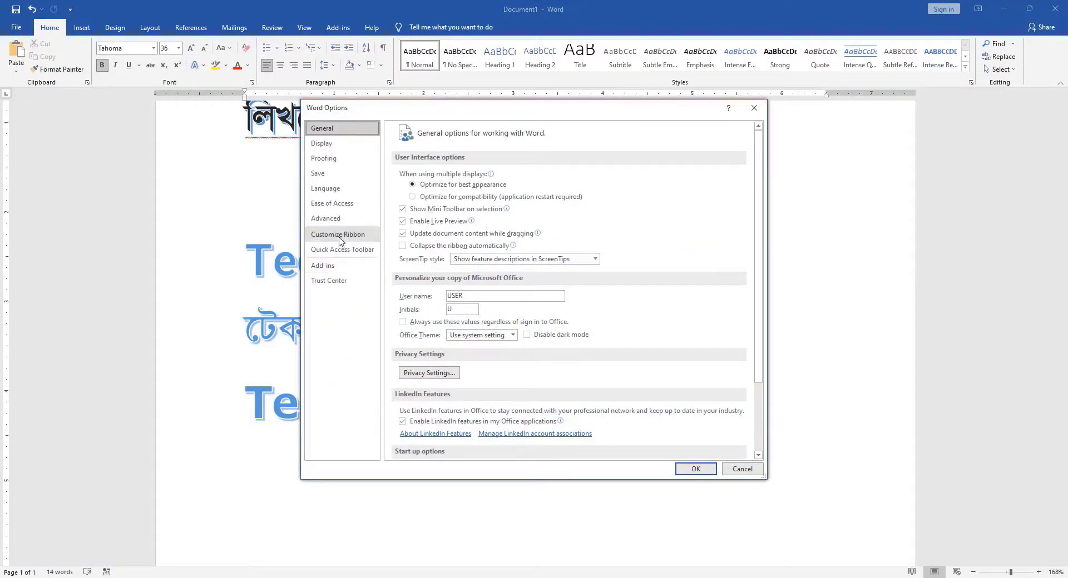
left_click(341, 238)
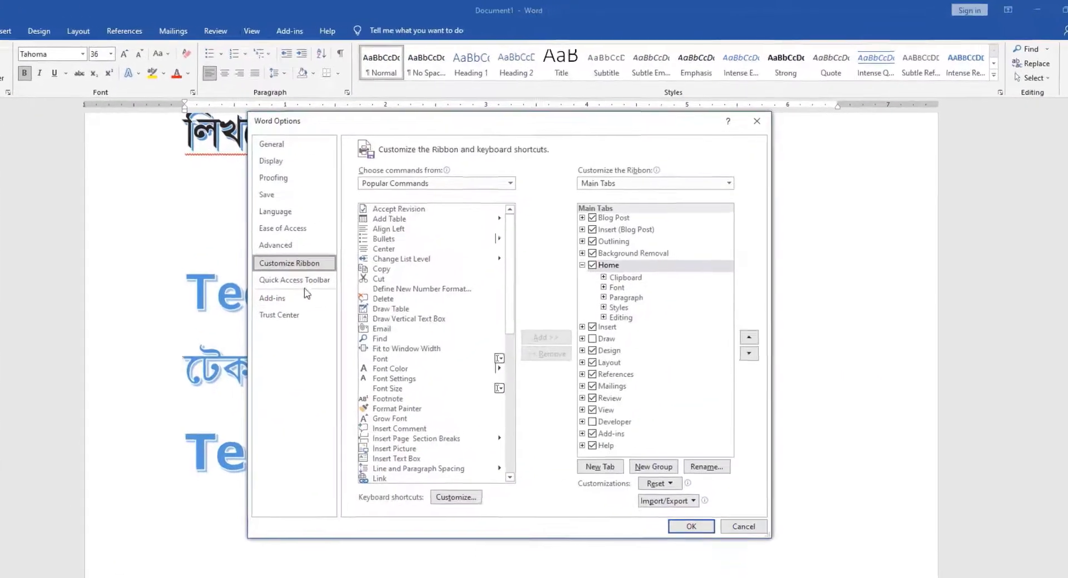
left_click(431, 532)
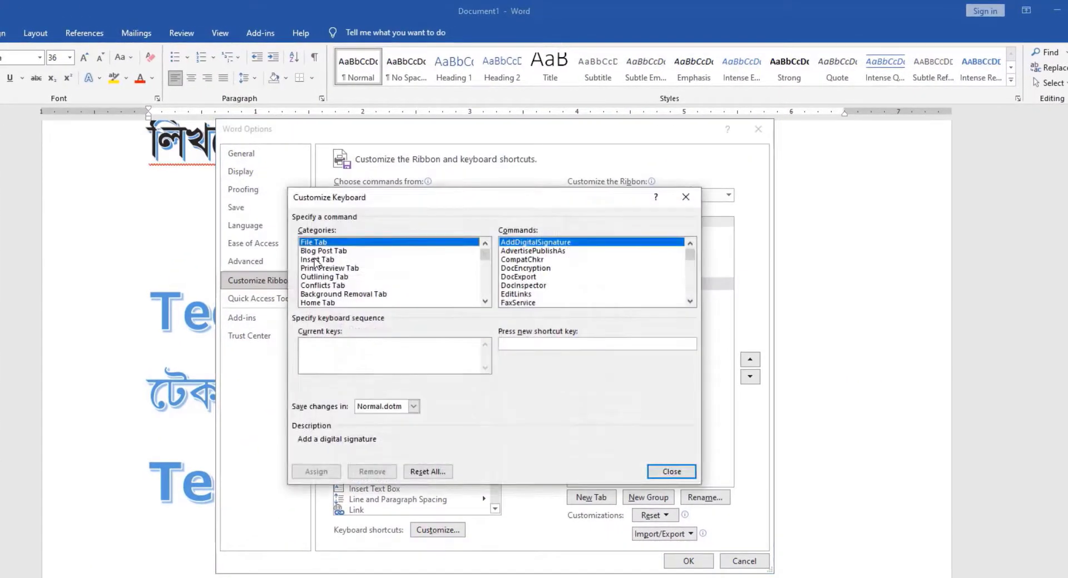
key("End")
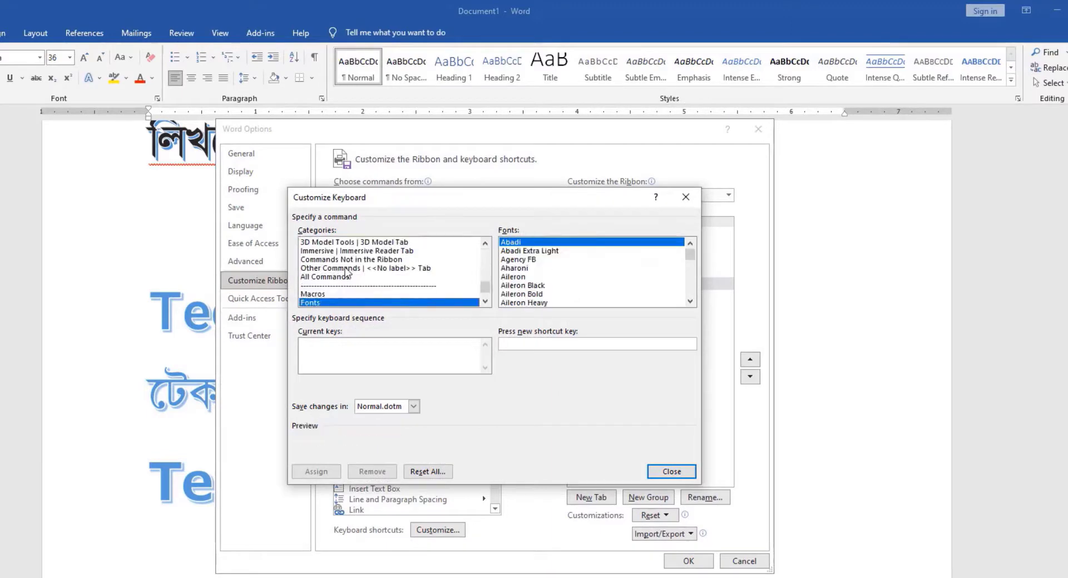
Step: Select SutonnyMJ in the font list as the font that gets a shortcut
left_click(518, 269)
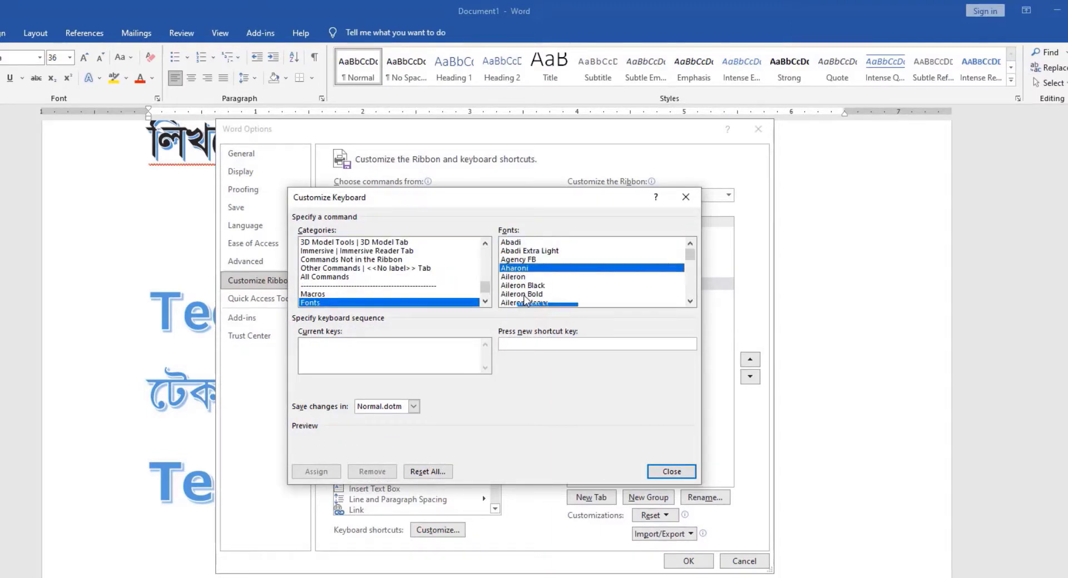
key("s")
scroll(527, 298, "down", 2)
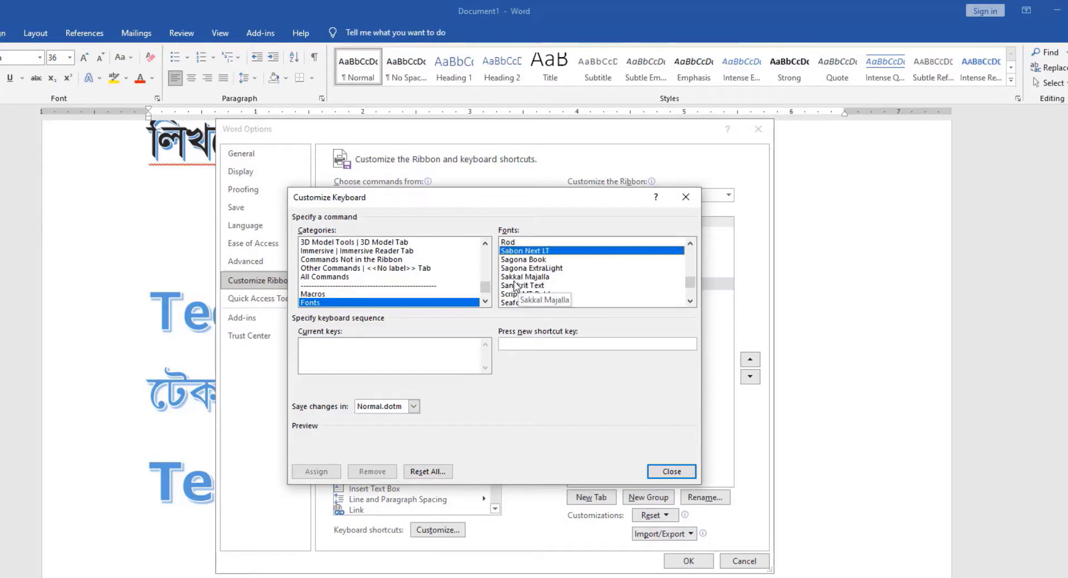
scroll(529, 285, "down", 1)
scroll(531, 285, "down", 8)
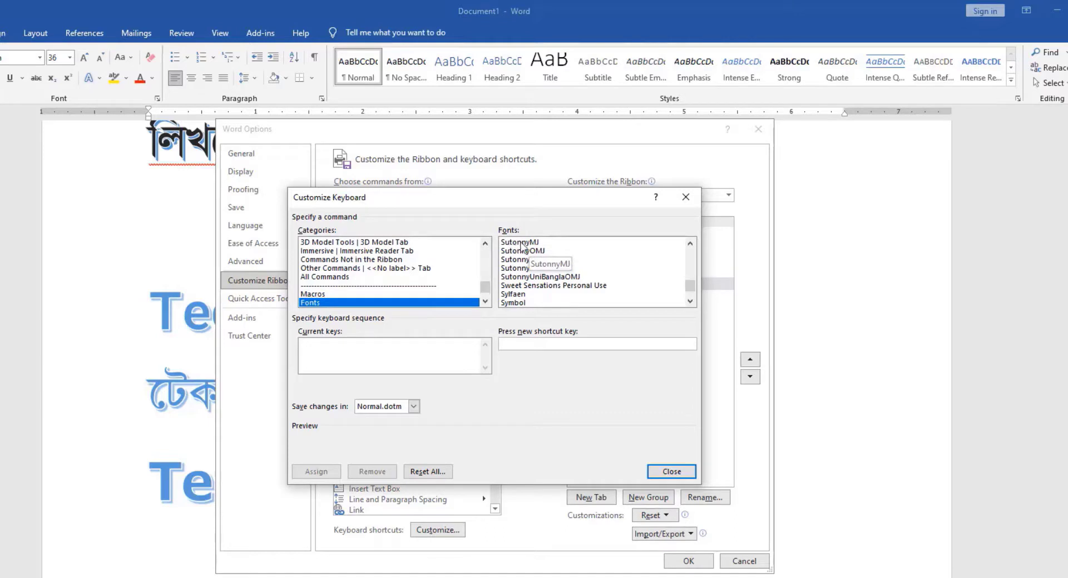
left_click(521, 243)
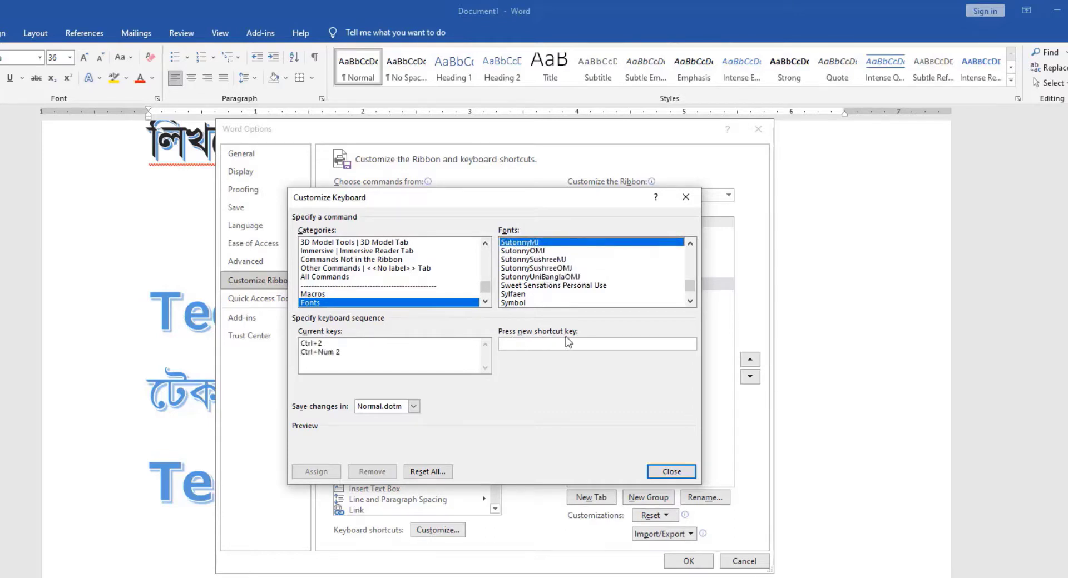
Step: Assign Ctrl+2 as the shortcut for the SutonnyMJ font and confirm the Word options
left_click(524, 342)
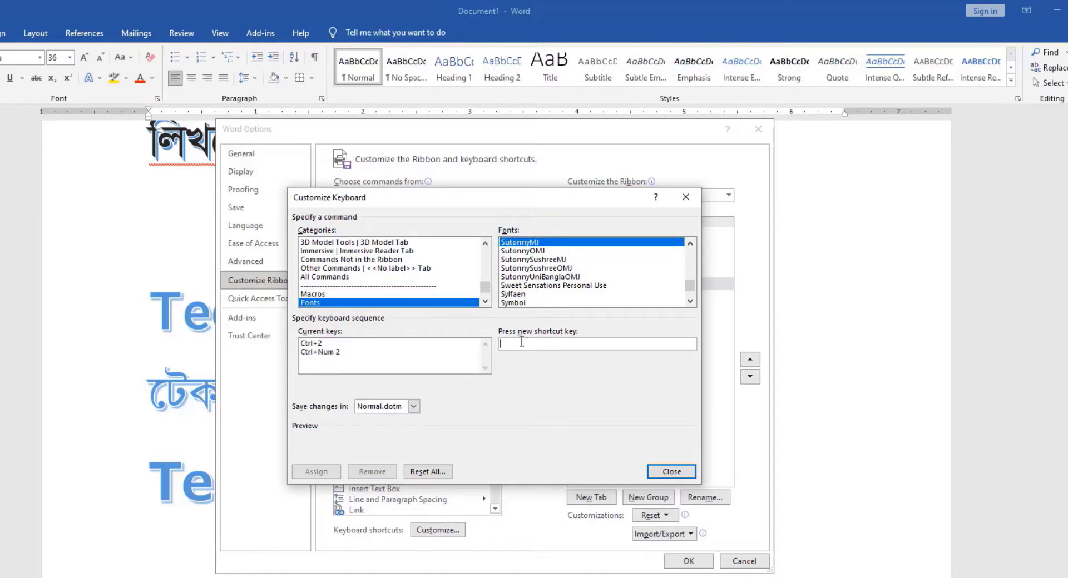
key("ctrl+2")
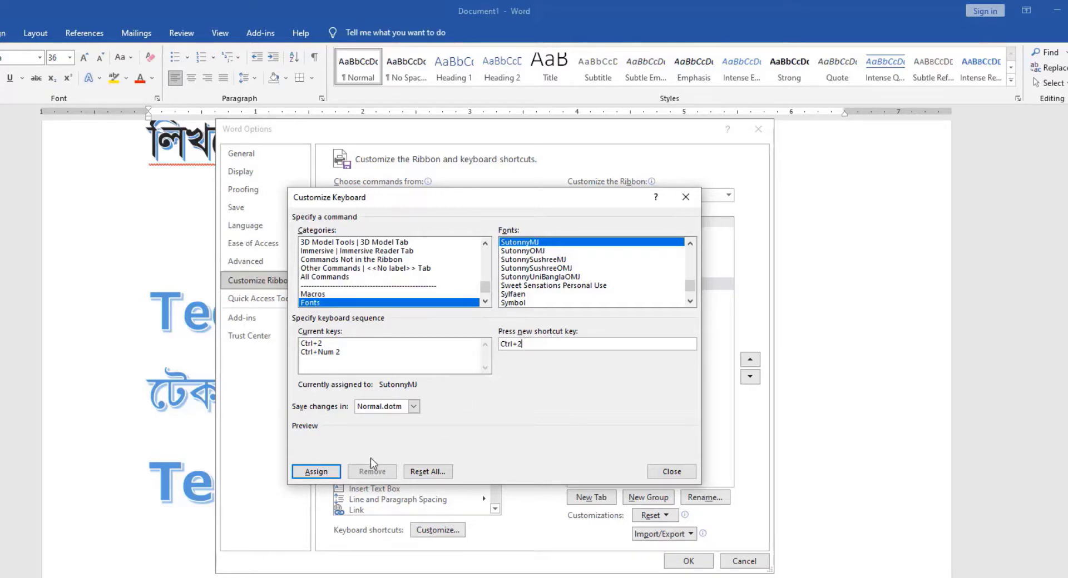
left_click(316, 472)
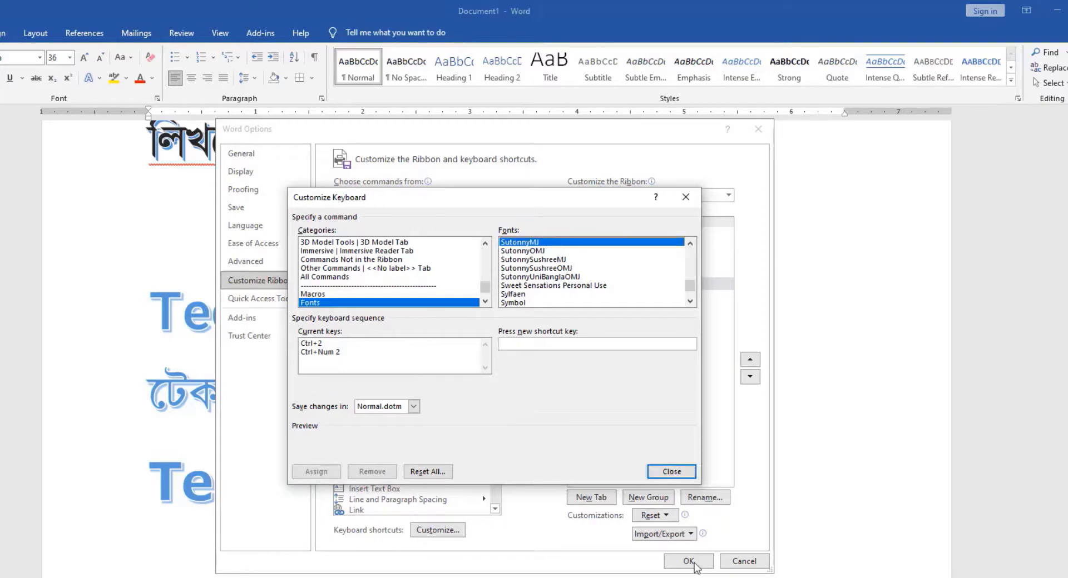
left_click(671, 471)
left_click(688, 561)
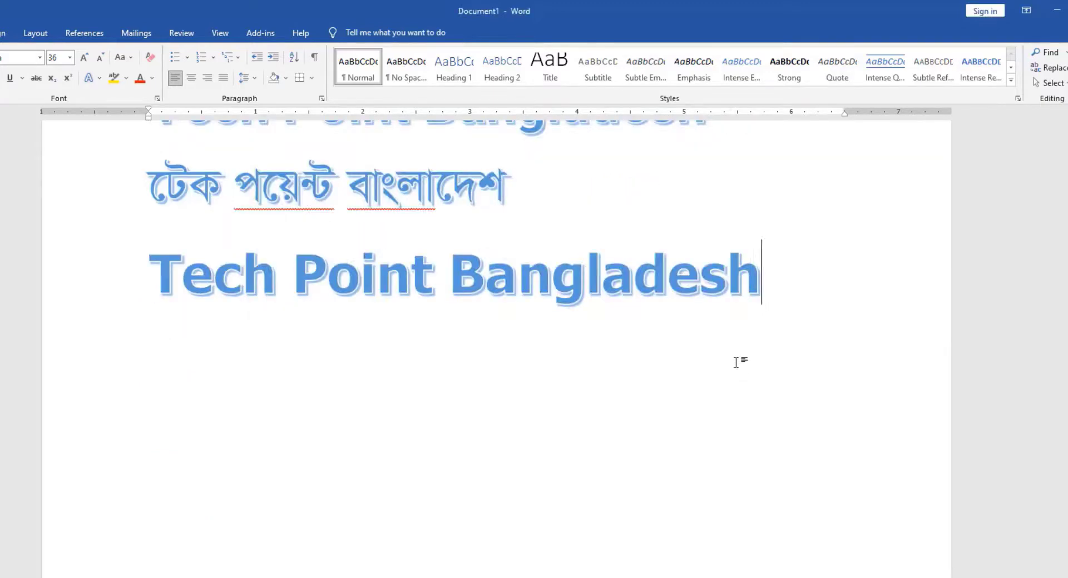
Step: Write "Tech Point Bangladesh" in the Roboto font below the existing text, leaving a blank line between
key("Return")
type("t")
key("BackSpace")
type("Tech Point Bangladesh")
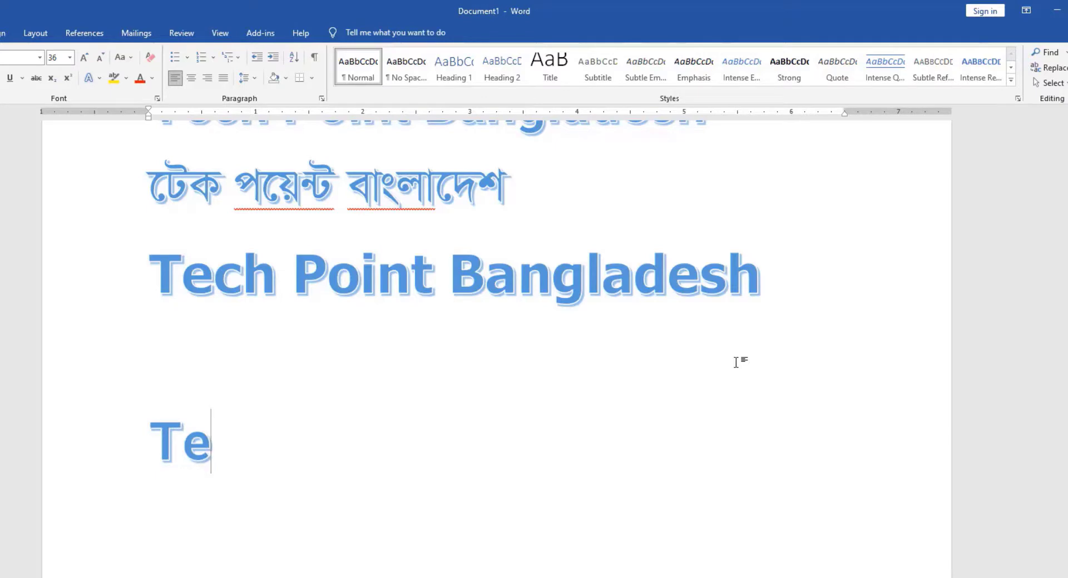
Step: Add a new line below the English text reading "টেক পয়েন্ট বাংলাদেশ" in the SutonnyMJ font
key("Return")
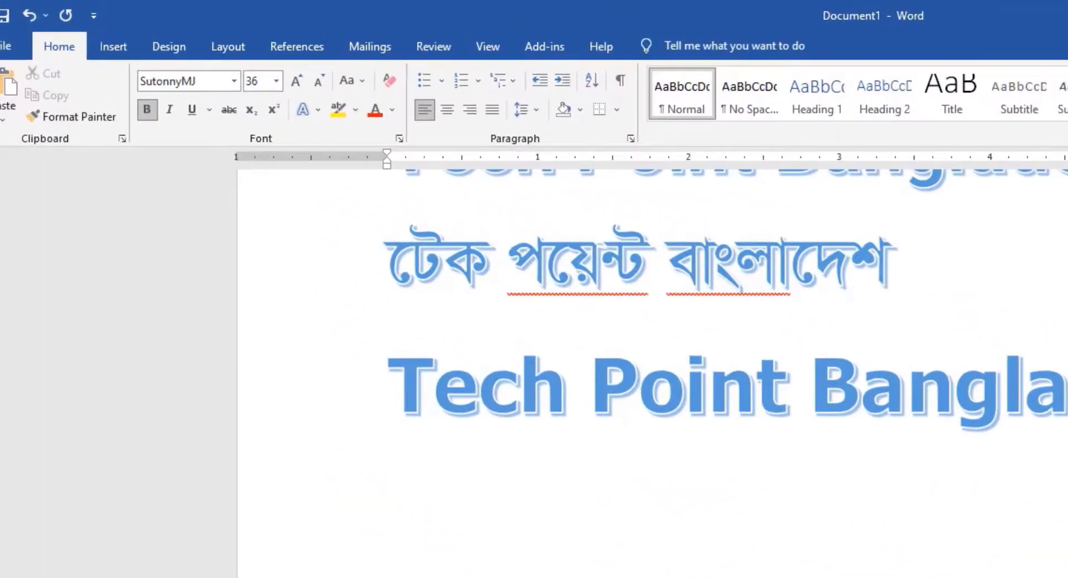
type("েটক পে")
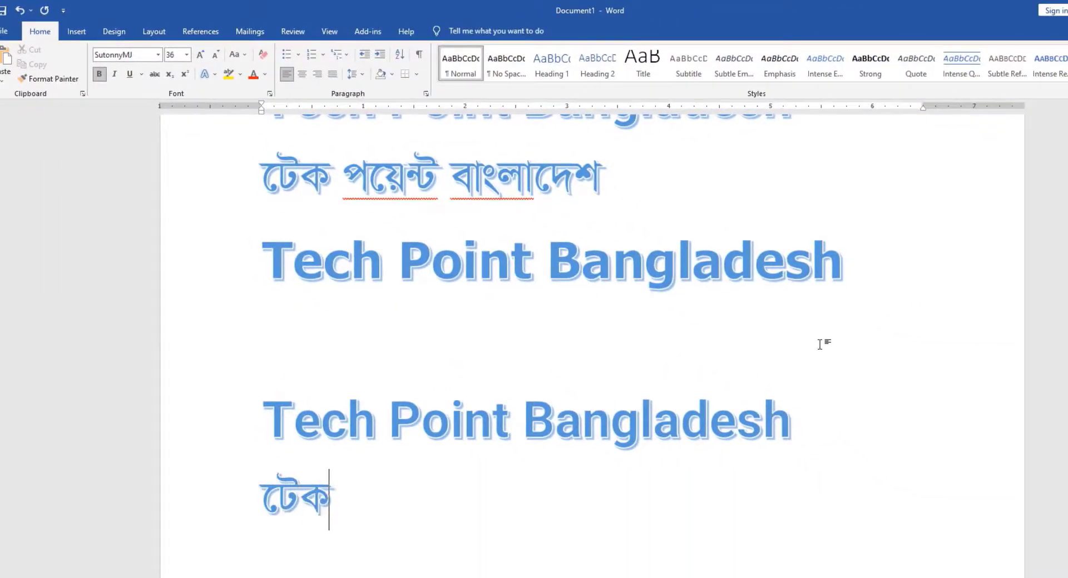
type("য়ন্ট বাংলাদেশ")
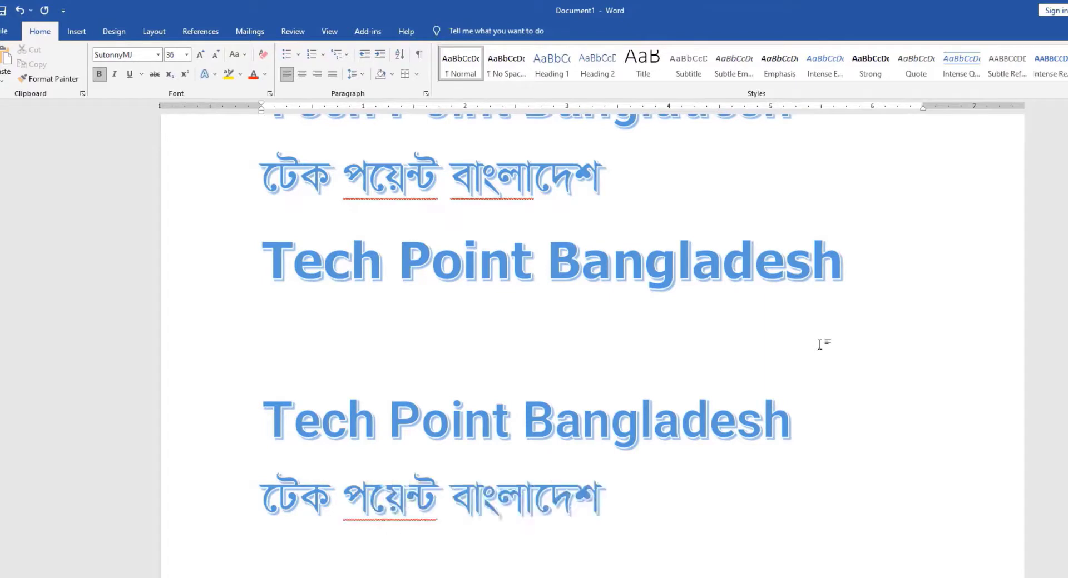